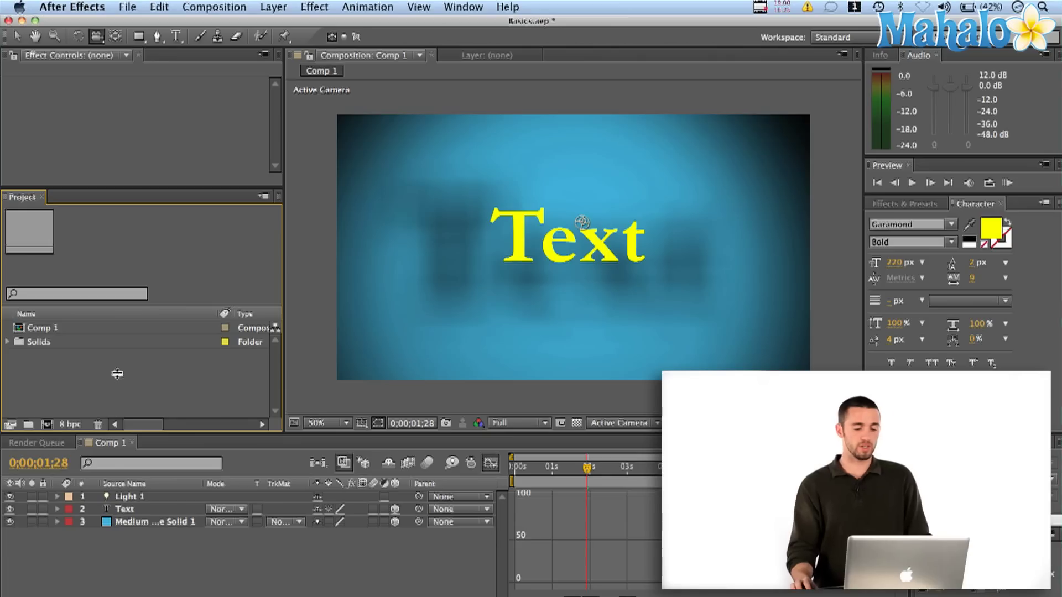
- Switch the Timeline from the Graph Editor back to layer duration bars
left_click(490, 464)
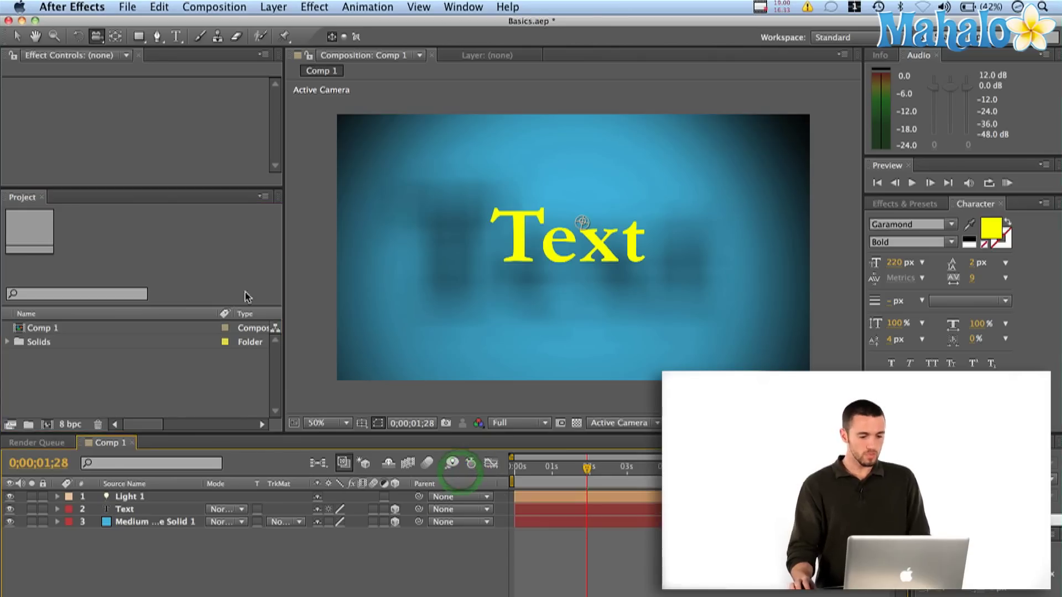
- Create Camera 1 from Layer > New > Camera with the 50mm preset, after trying 35mm
left_click(271, 6)
mouse_move(280, 24)
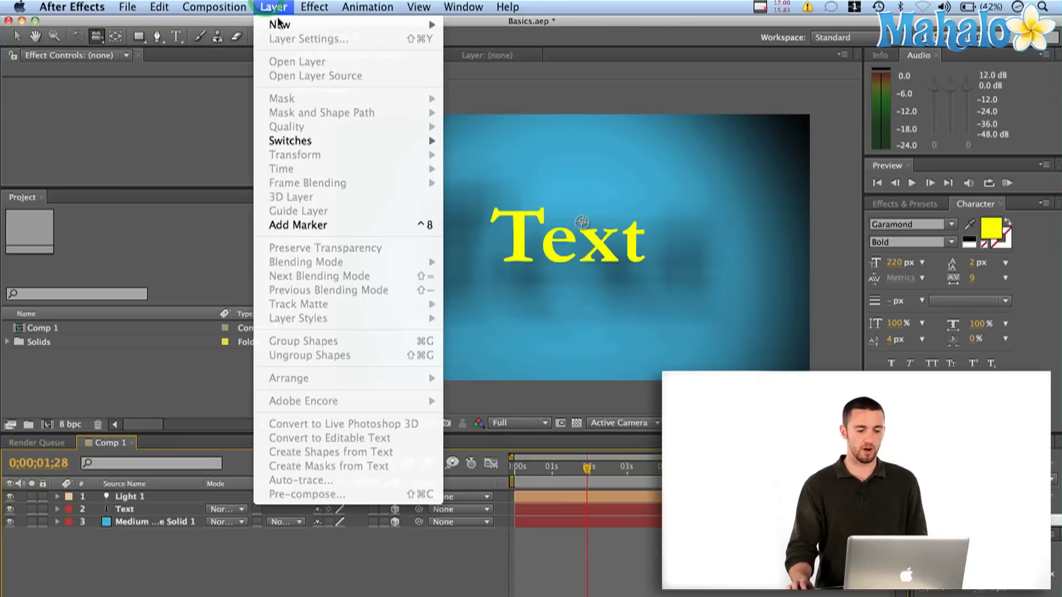
left_click(525, 73)
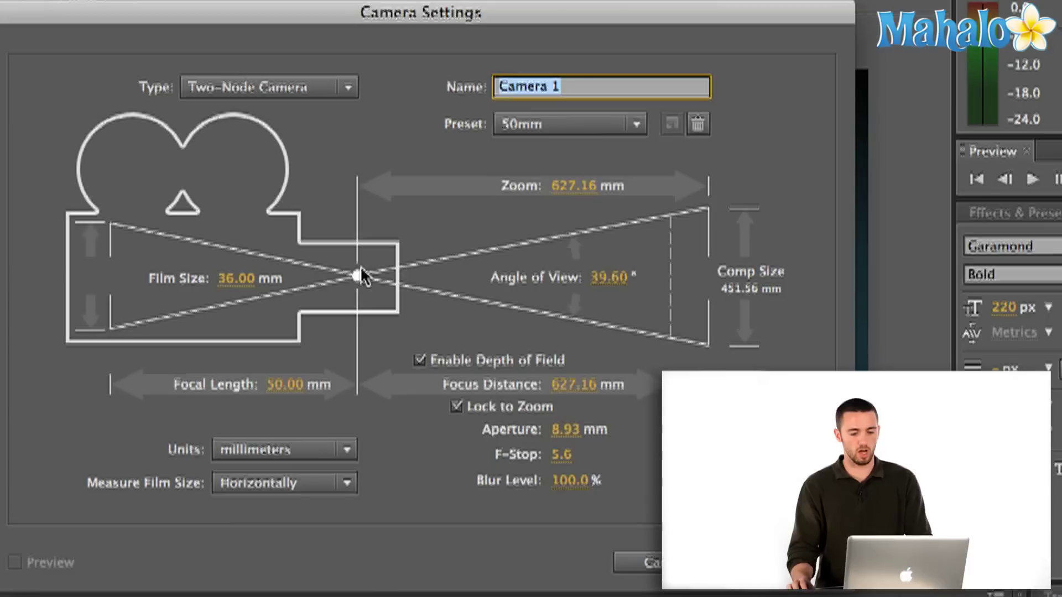
left_click(599, 126)
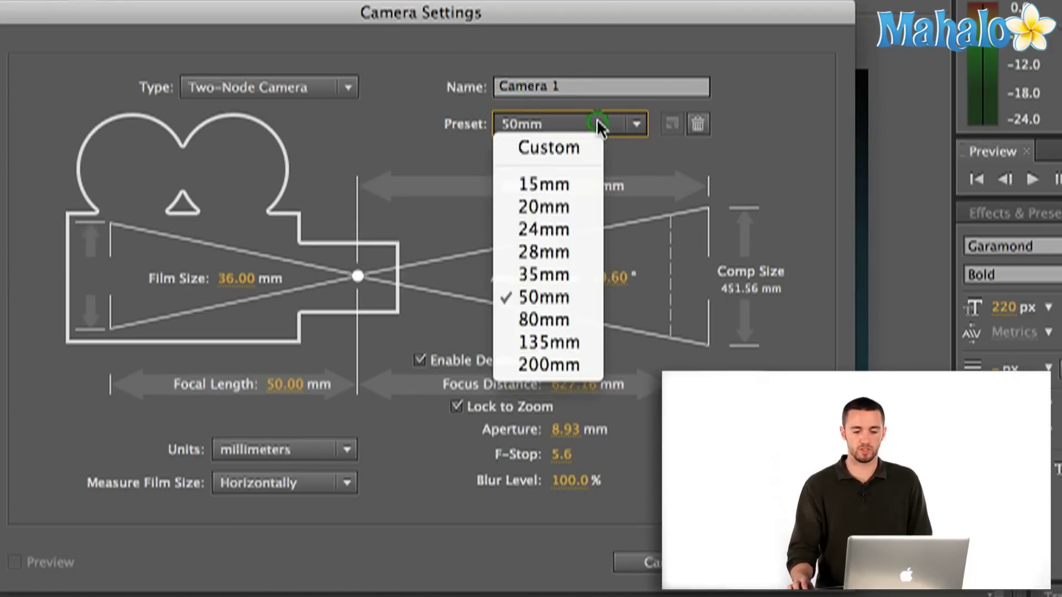
left_click(572, 277)
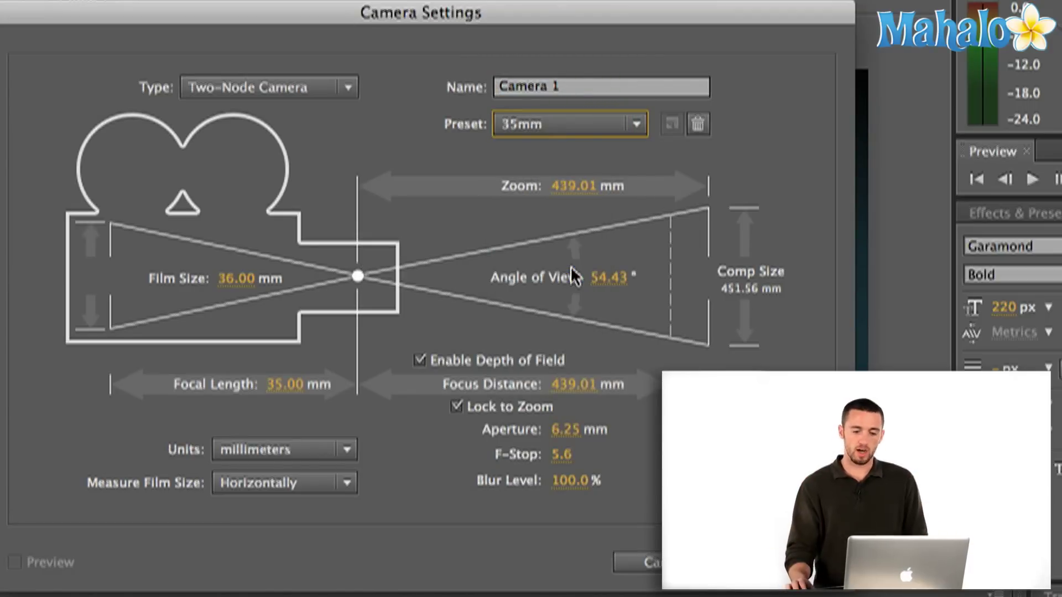
left_click(632, 123)
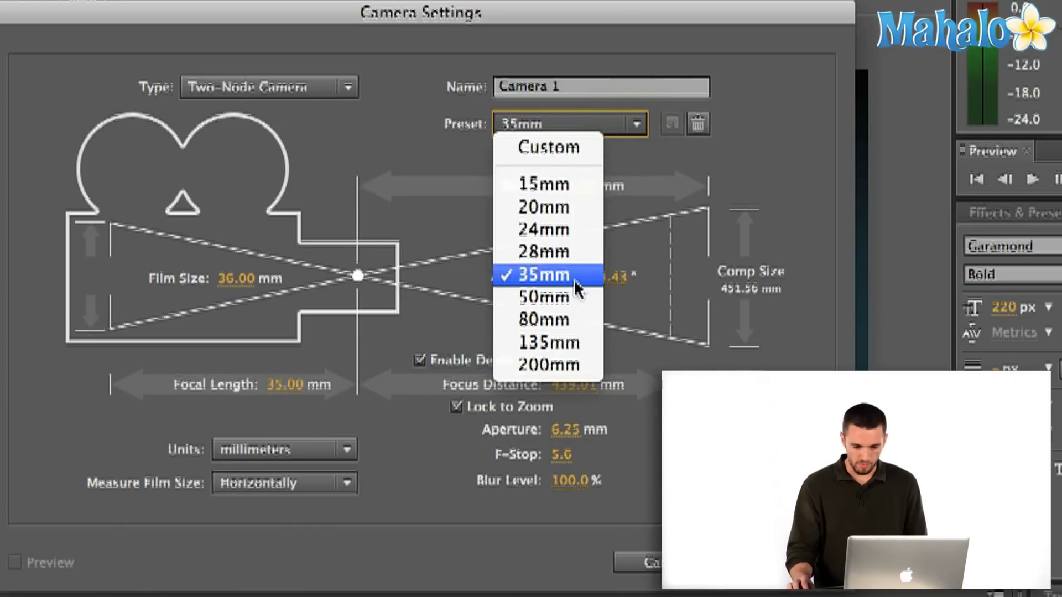
left_click(579, 301)
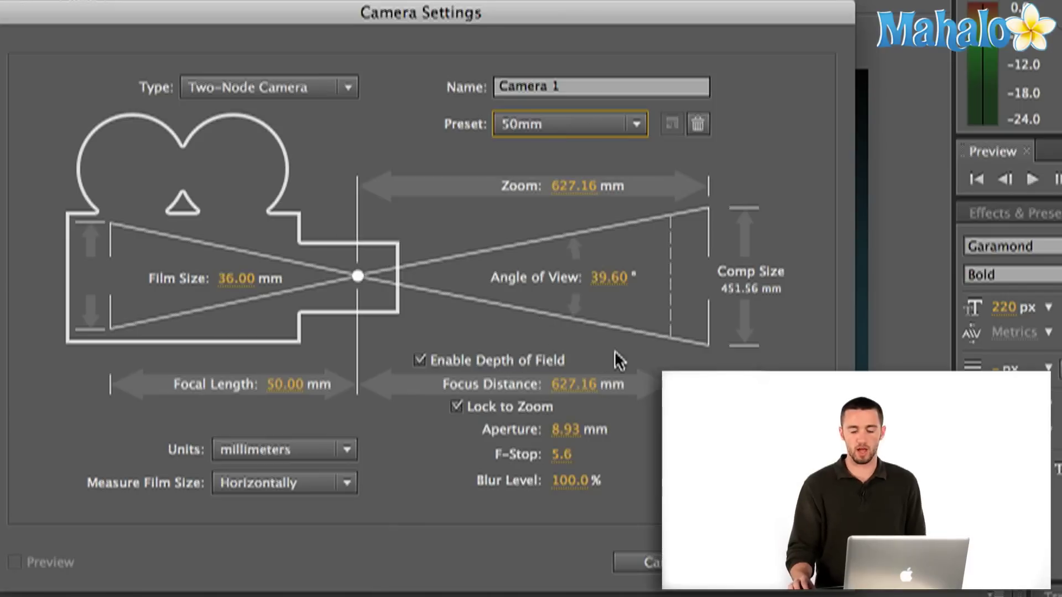
key("Return")
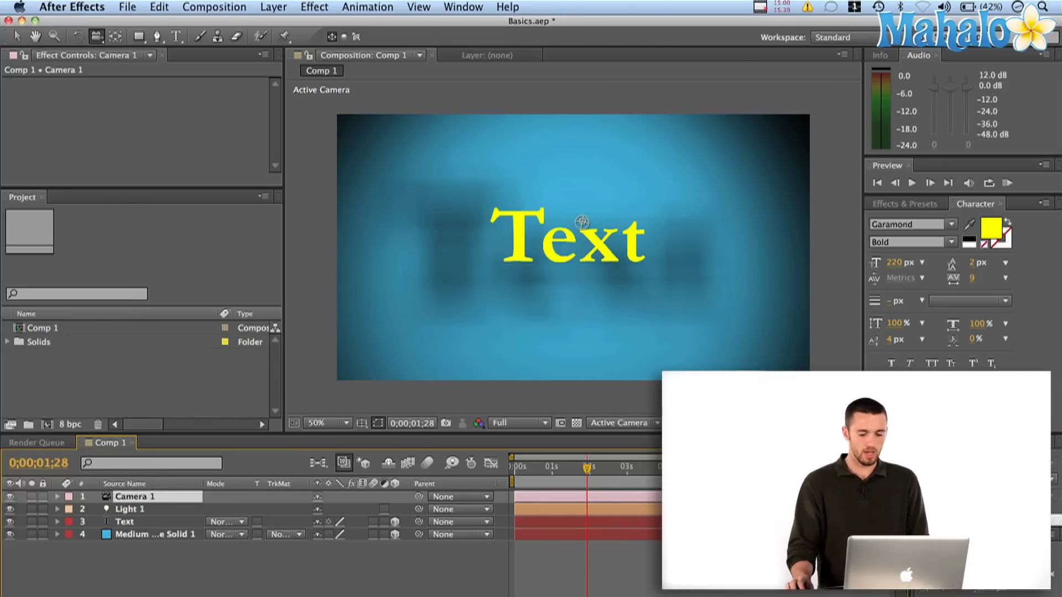
- Start Point of Interest and Position keyframes on Camera 1's Transform at 1;27
mouse_move(587, 470)
left_mouse_down()
mouse_move(595, 473)
mouse_move(587, 475)
left_mouse_up()
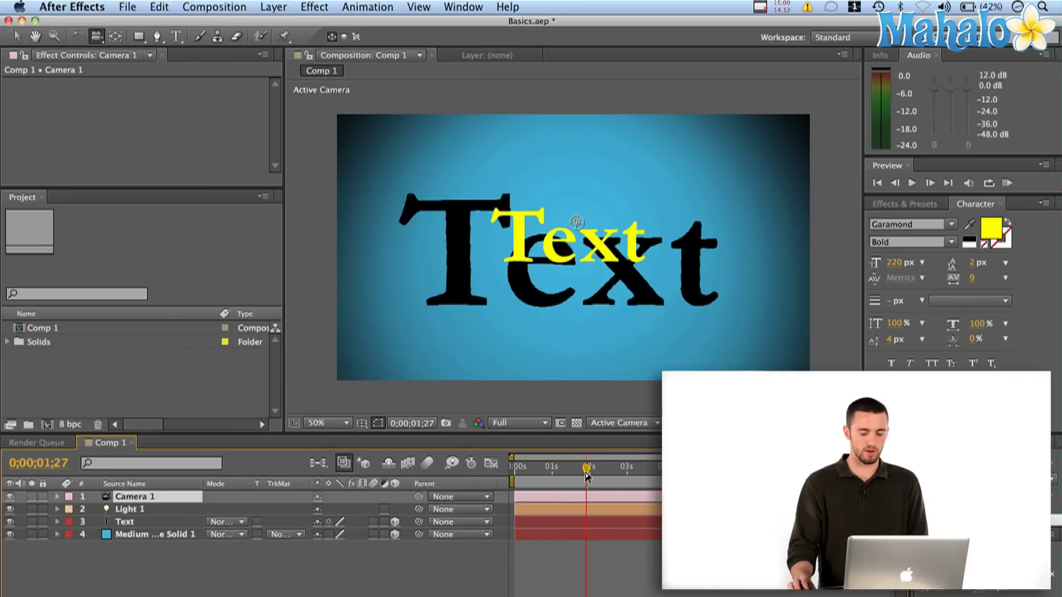
left_click(58, 497)
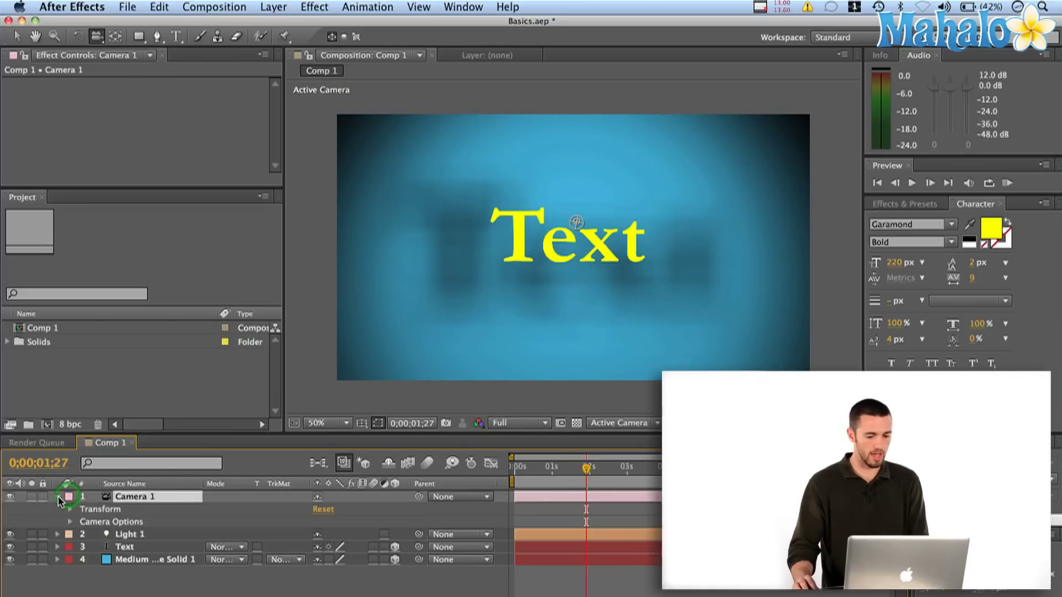
left_click(70, 509)
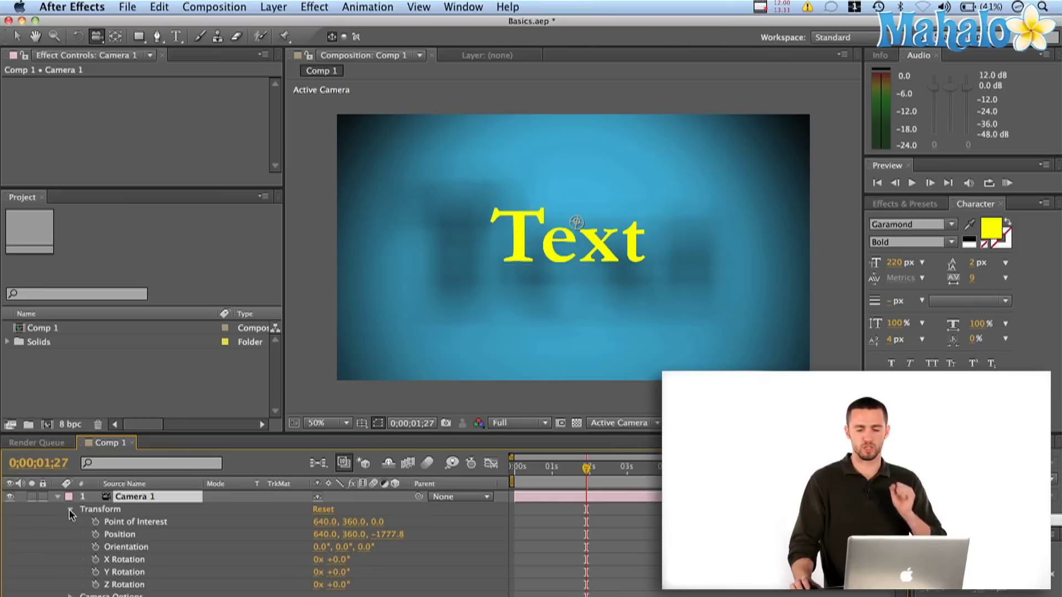
left_click(95, 535)
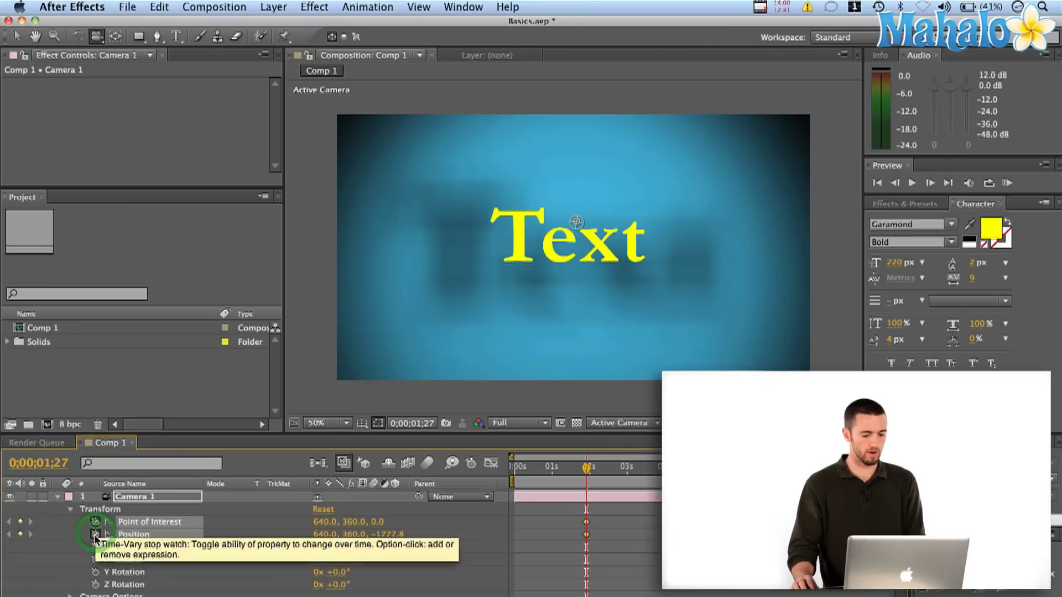
left_click(96, 522)
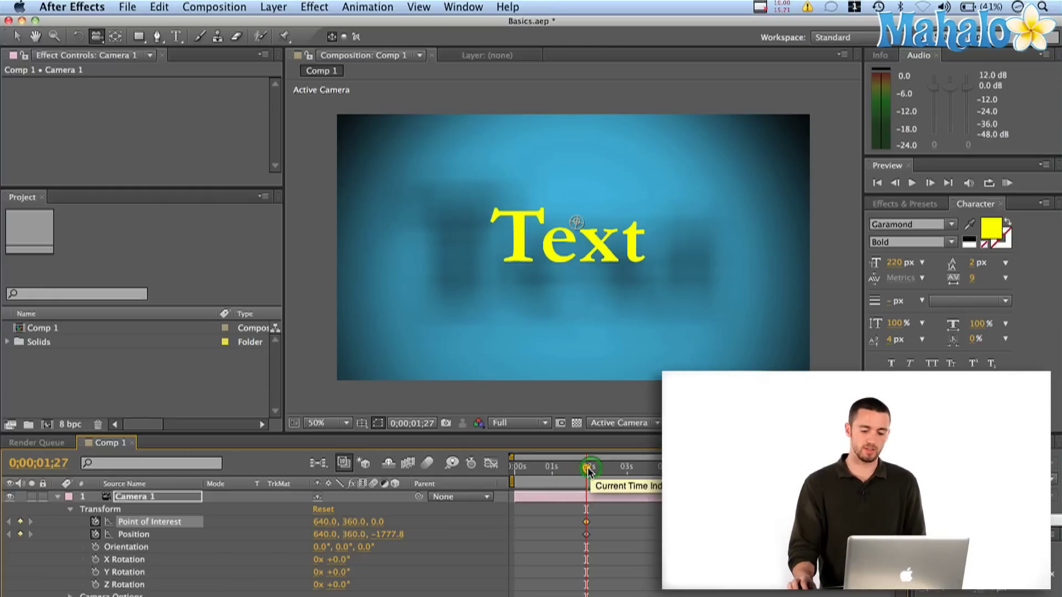
left_click_drag(586, 468, 514, 468)
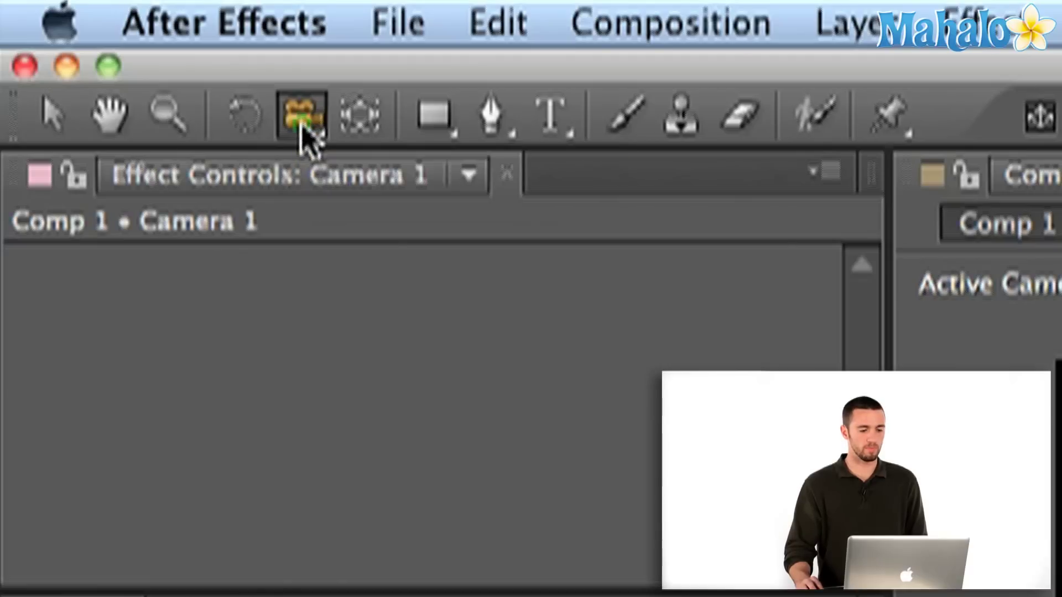
- Pan Camera 1 aside at frame zero with a camera tool so the text starts off-frame
left_click(98, 38)
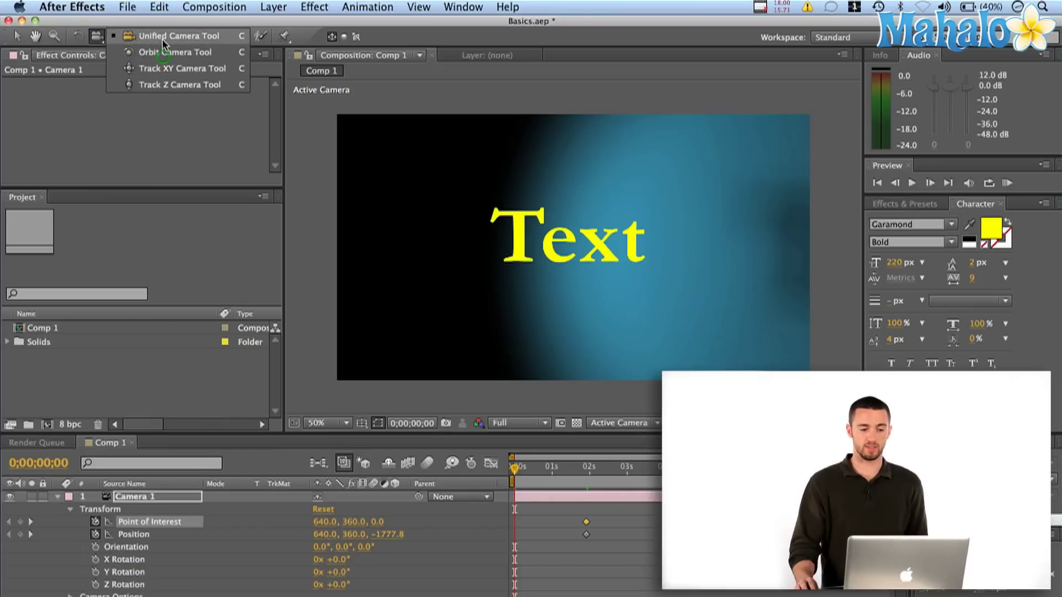
left_click(166, 52)
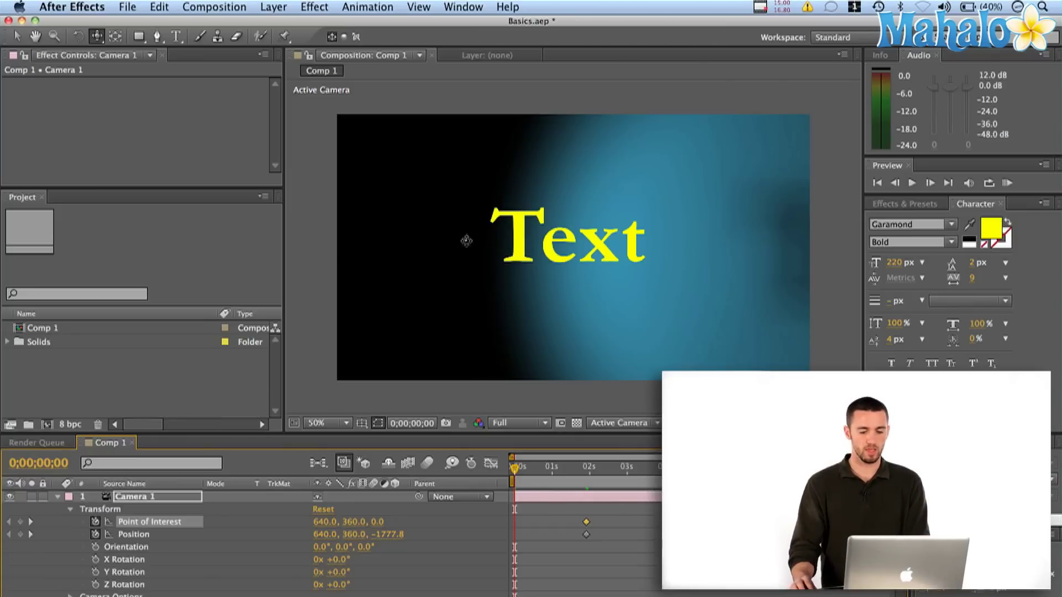
mouse_move(451, 241)
left_mouse_down()
mouse_move(434, 226)
mouse_move(831, 221)
left_mouse_up()
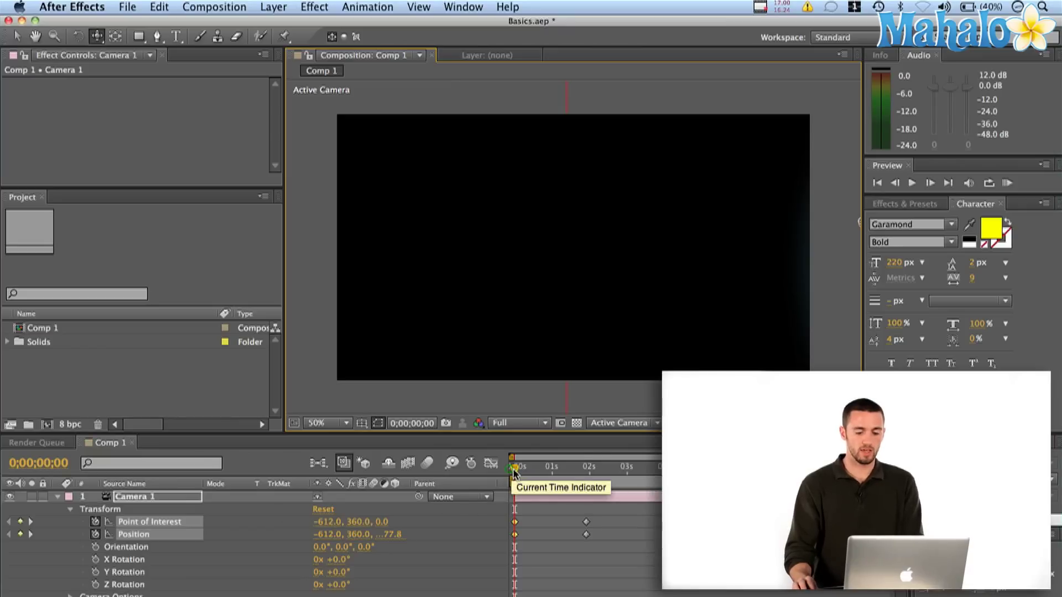
left_click_drag(514, 472, 624, 471)
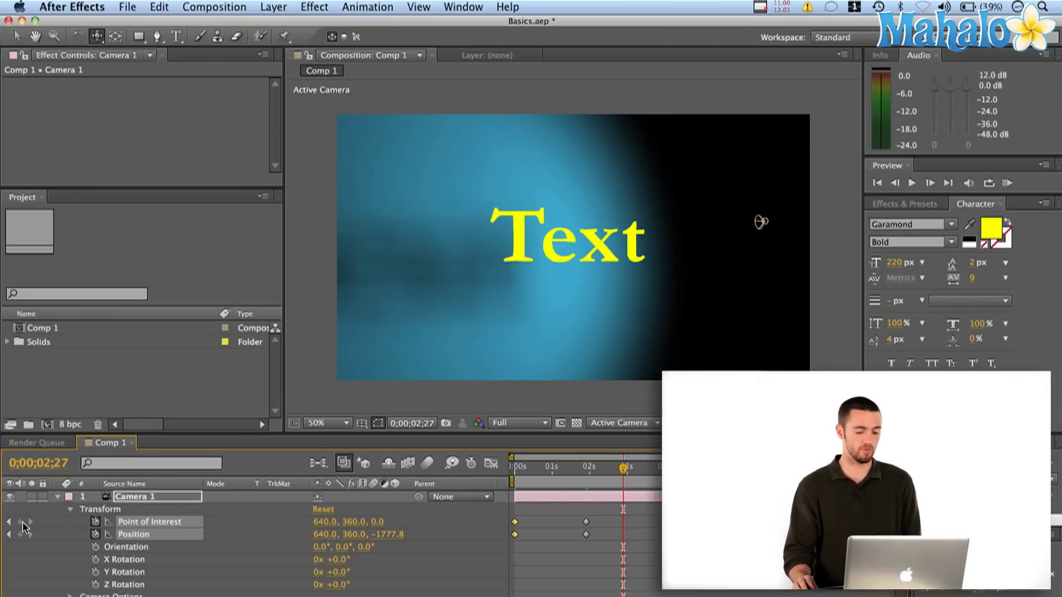
- Add Camera 1 Point of Interest and Position keyframes at 0;00;02;27
left_click(20, 521)
left_click(20, 534)
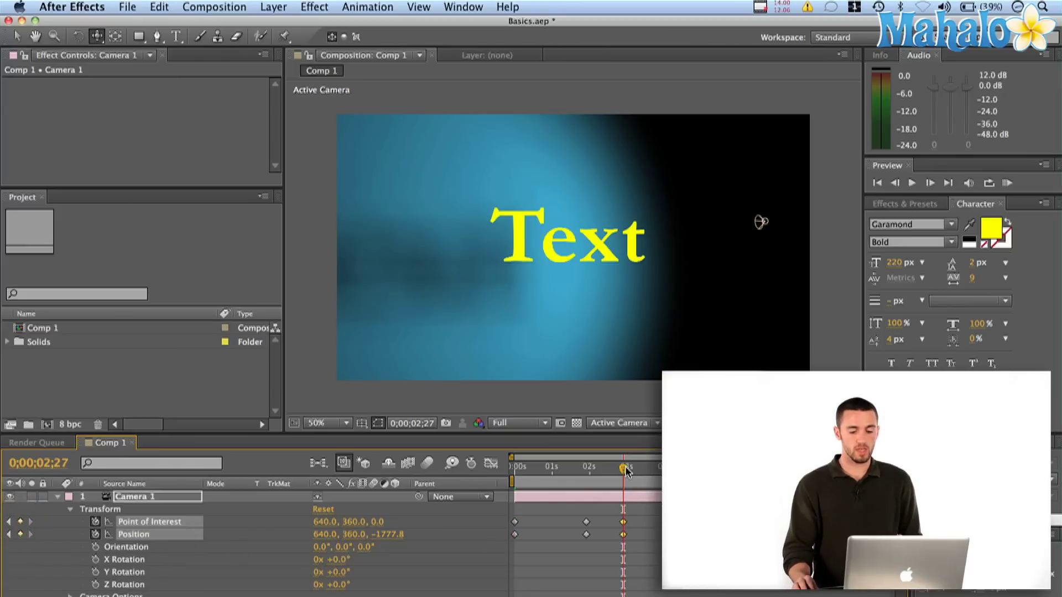
left_click_drag(628, 471, 590, 471)
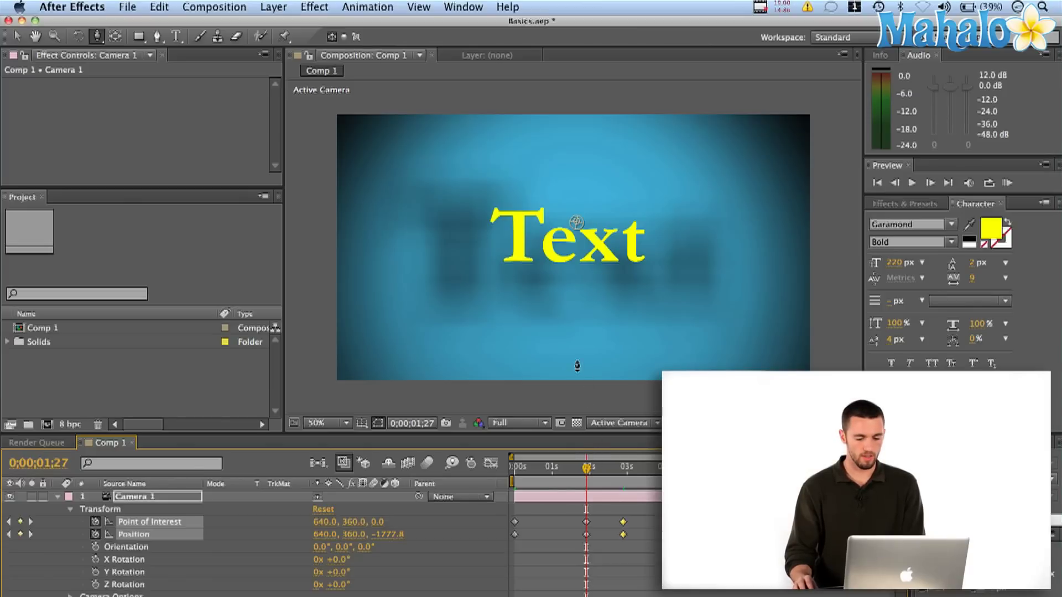
- Dolly Camera 1 slightly toward the text and preview the move
left_click_drag(575, 351, 581, 287)
left_click_drag(582, 279, 582, 278)
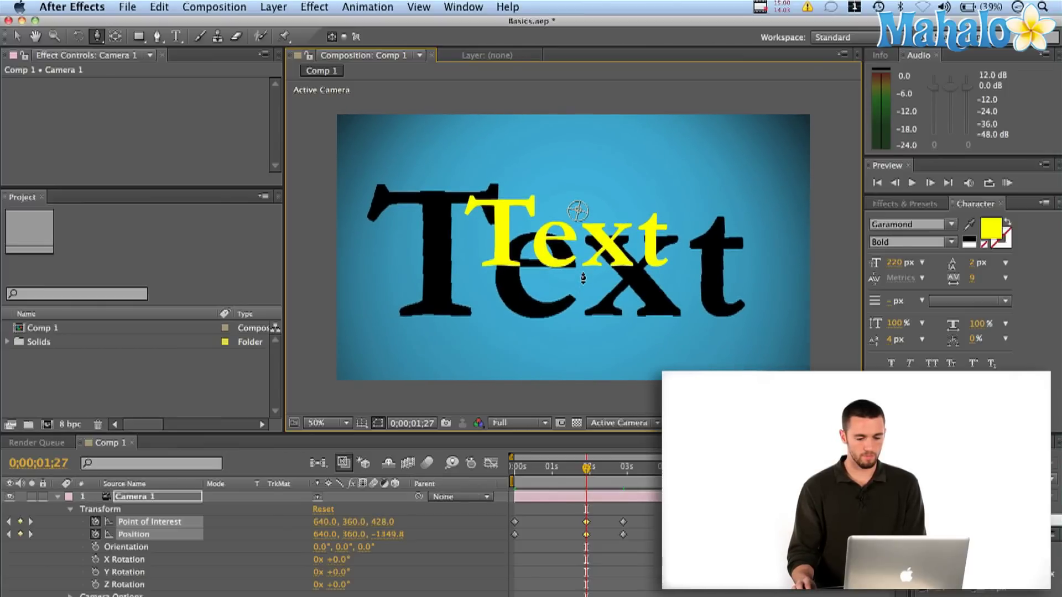
left_click_drag(540, 486, 541, 485)
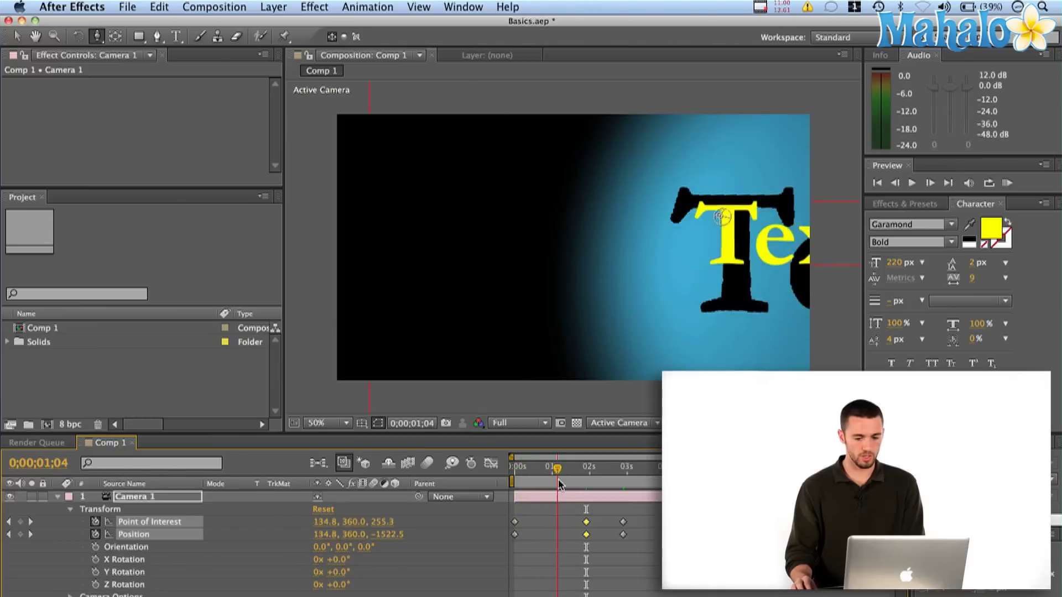
left_click_drag(540, 486, 625, 483)
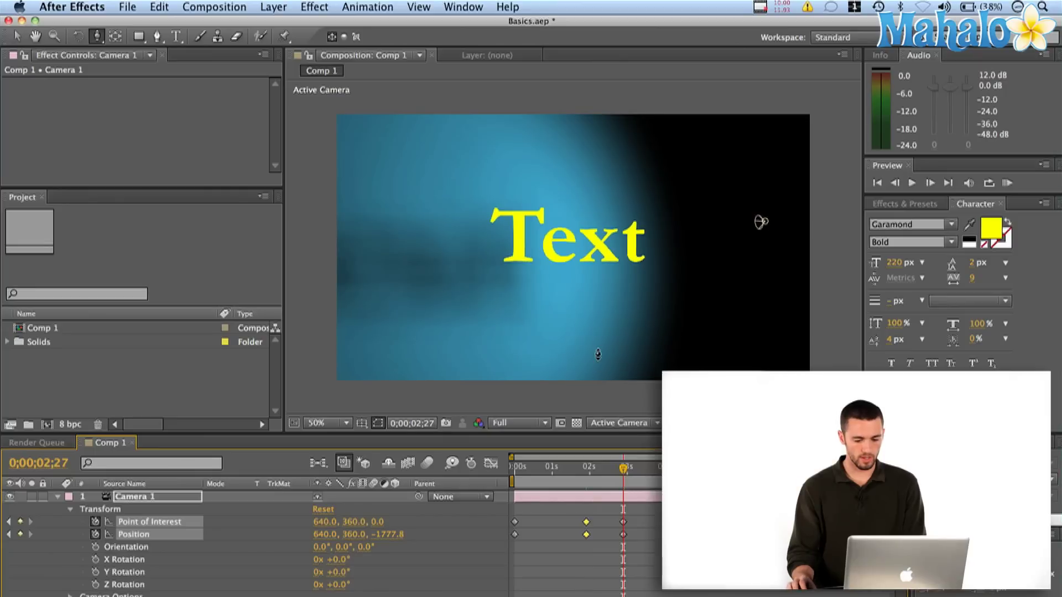
- Push the camera in close on the text, then pull it back at 4;02
left_click_drag(598, 330, 616, 169)
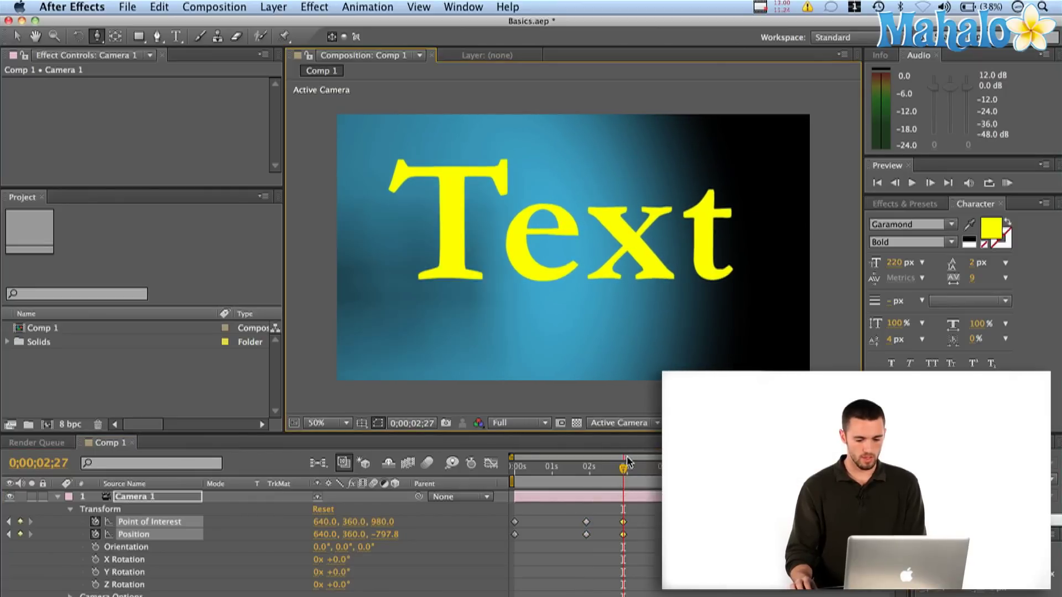
left_click_drag(626, 471, 653, 472)
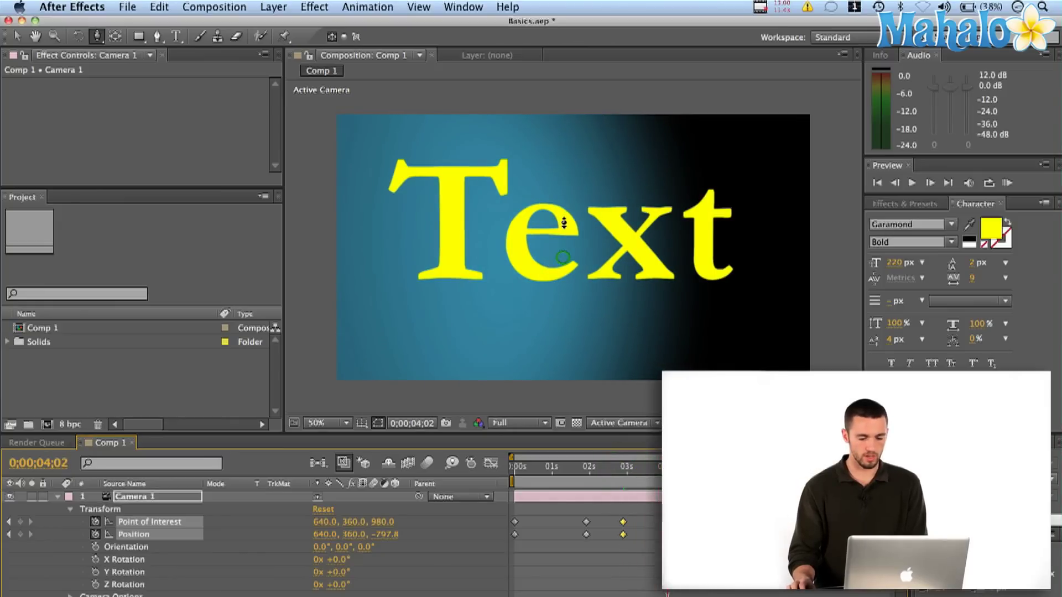
left_click_drag(563, 223, 571, 573)
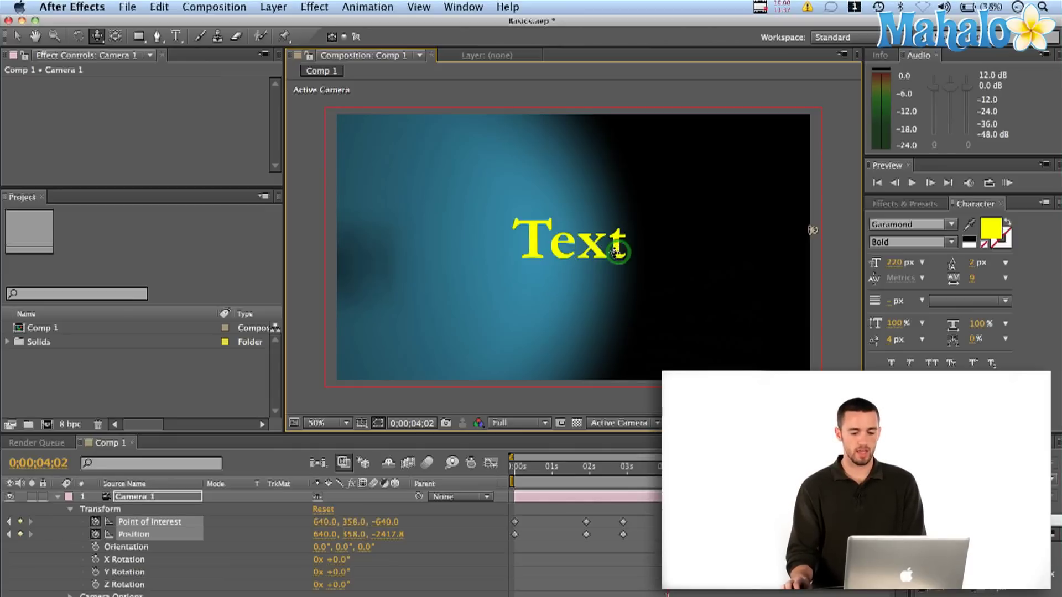
- Track Camera 1 left at 4;02 with Track XY until the text leaves the frame
left_click_drag(616, 249, 601, 244)
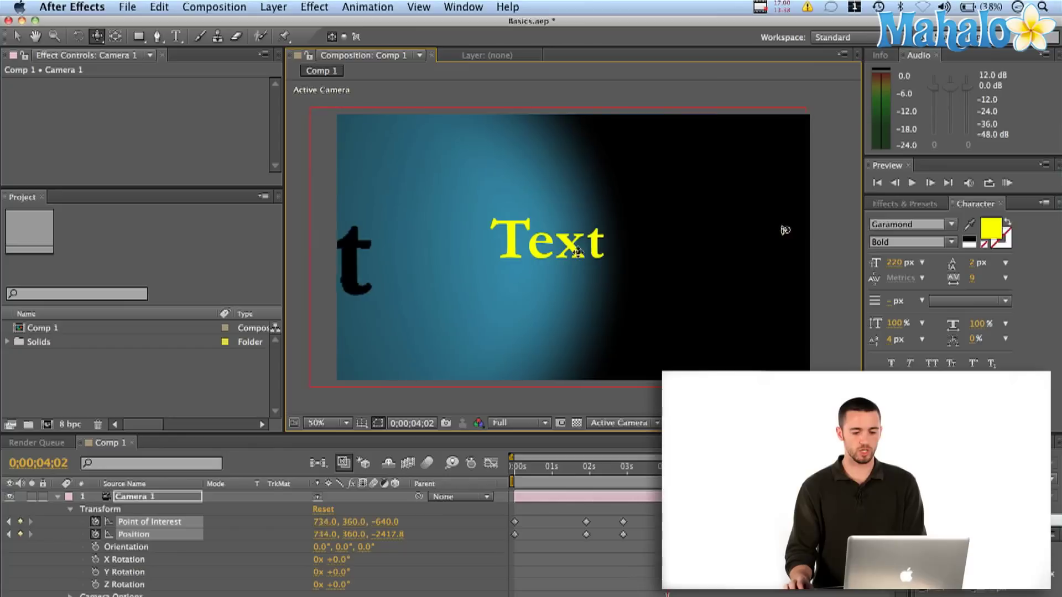
left_click_drag(785, 230, 314, 230)
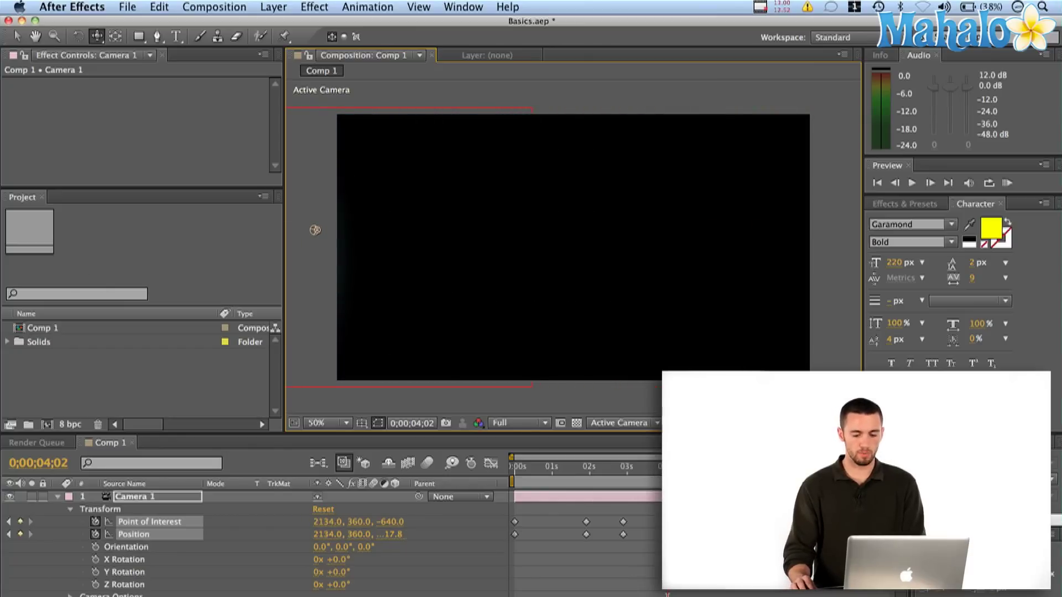
mouse_move(668, 467)
left_mouse_down()
mouse_move(519, 472)
mouse_move(670, 470)
left_mouse_up()
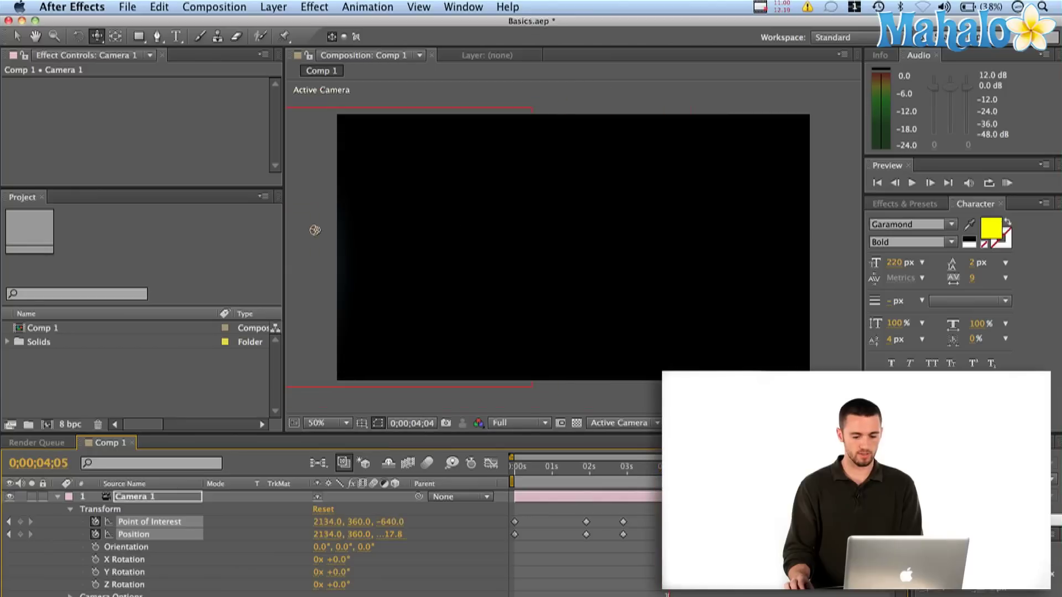